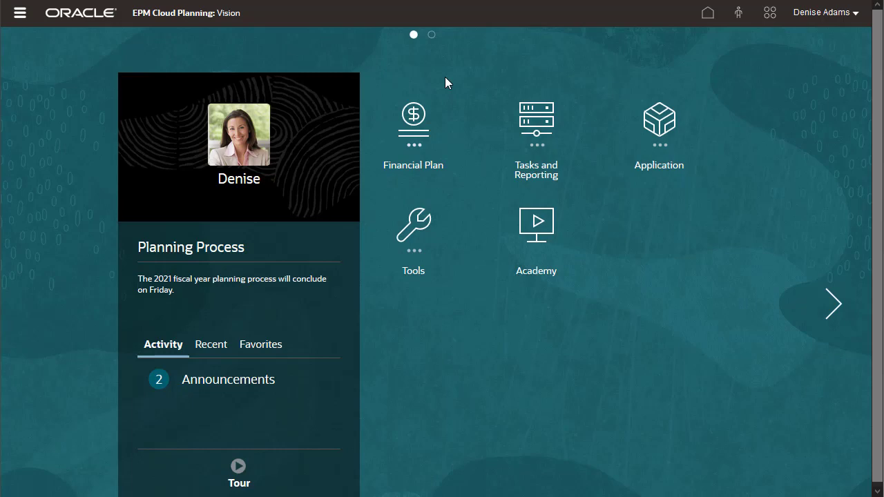
# - Go to Financial Plan > Expenses and show the Set Operating Expenses for Overhead Depts form
pyautogui.click(415, 117)
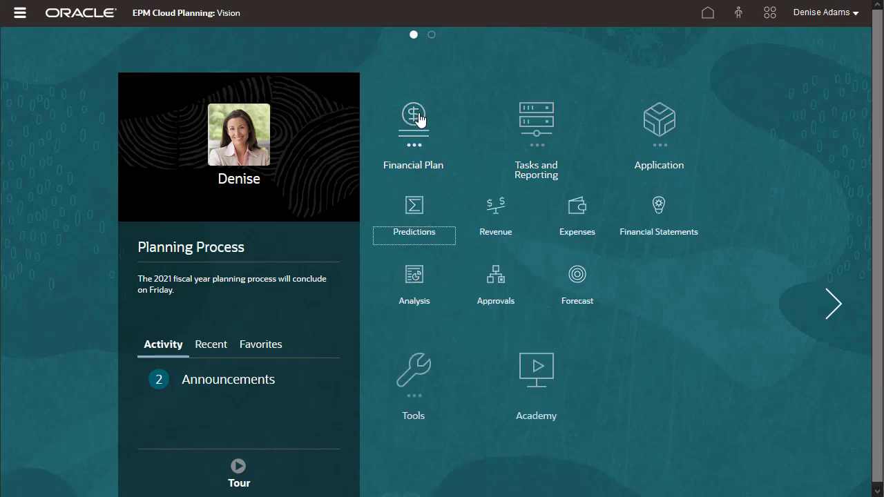
pyautogui.click(579, 208)
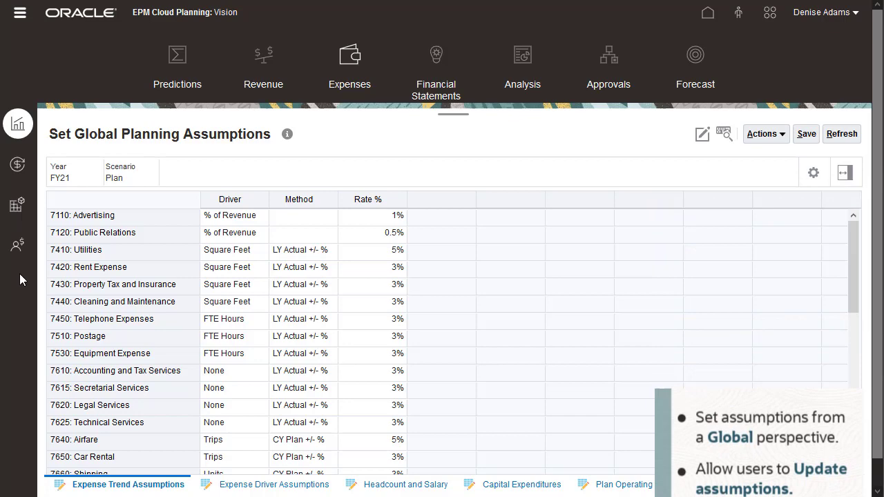
pyautogui.click(19, 249)
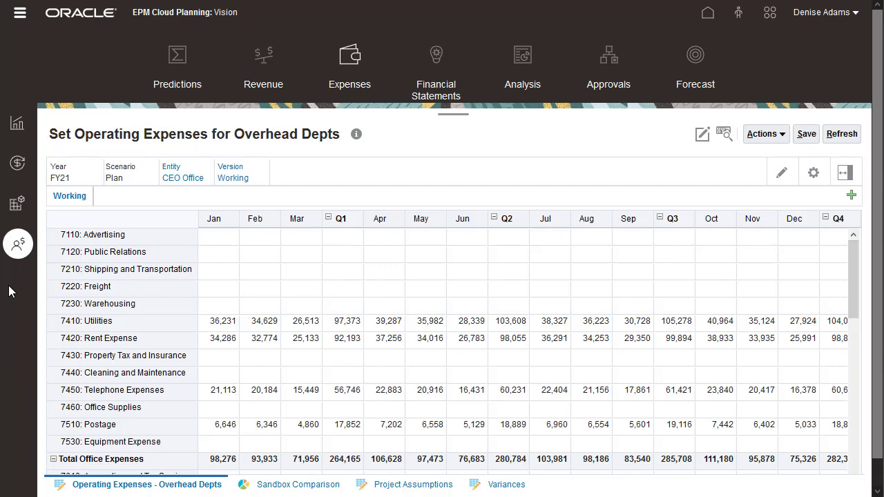
# - On the Variances tab, enter 14k as Electronics Q1 in Excel Formulas and save
pyautogui.click(506, 485)
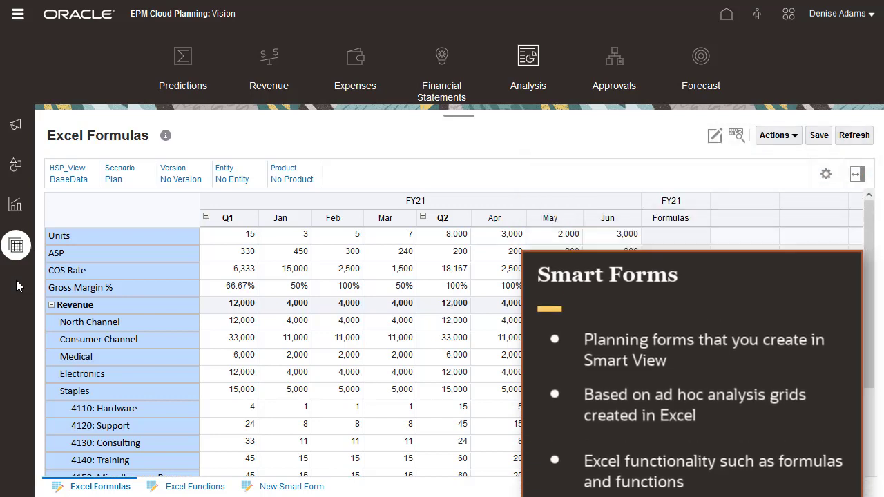
pyautogui.click(228, 373)
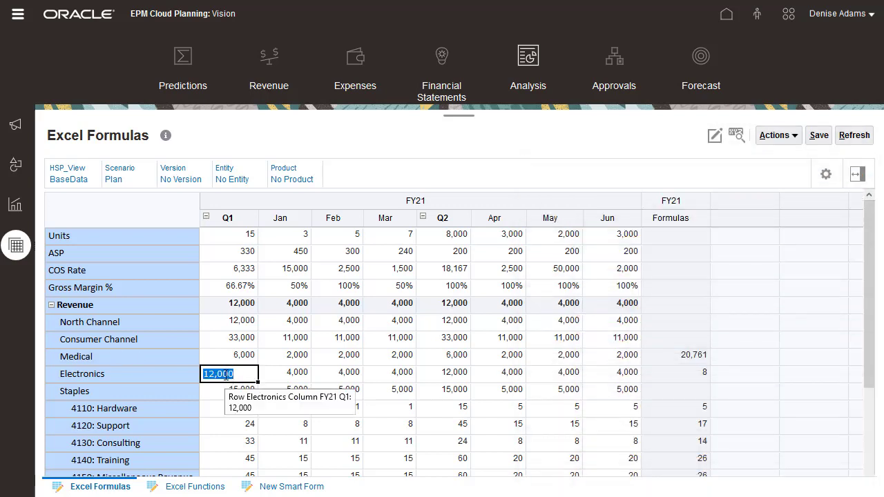
pyautogui.write('14k')
pyautogui.press('Return')
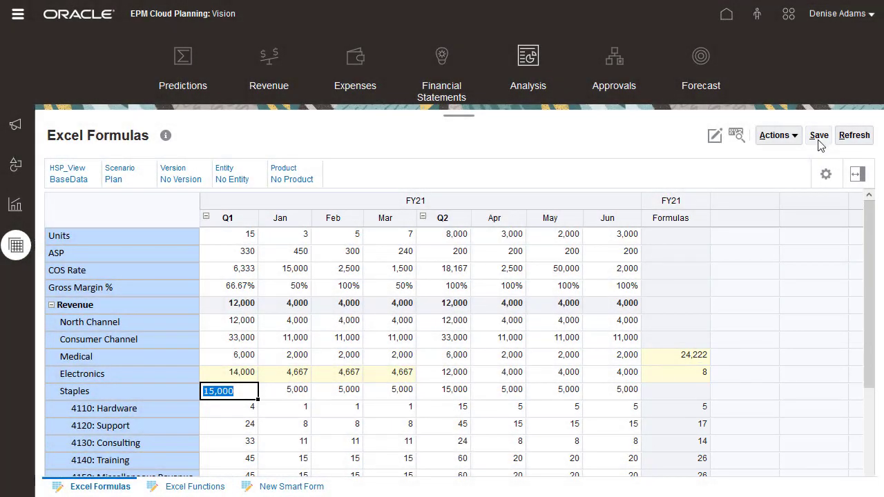
pyautogui.click(819, 138)
# - Open Best Practices for the Design Walkthrough from Academy and scroll to About Forms
pyautogui.click(18, 15)
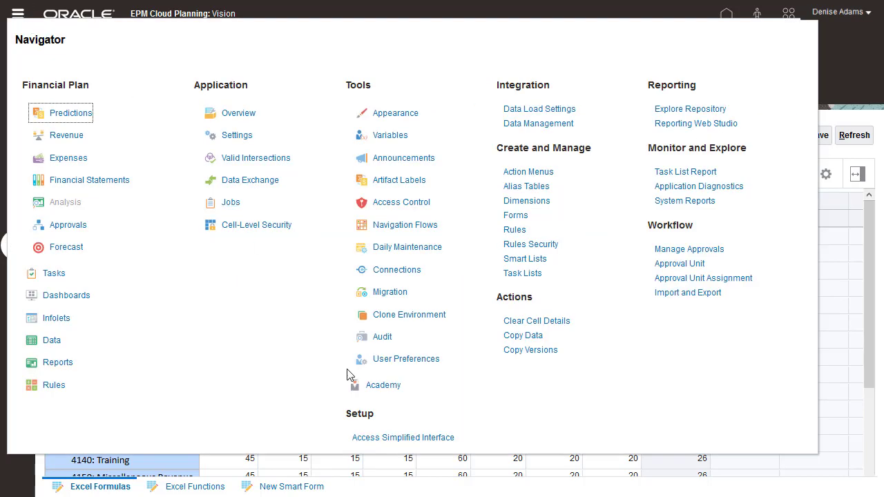
pyautogui.click(383, 385)
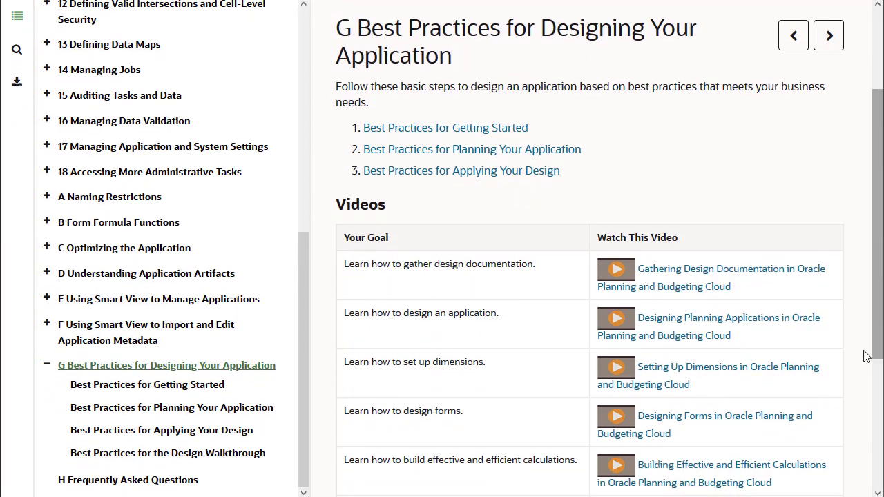
pyautogui.click(229, 454)
pyautogui.moveTo(878, 28); pyautogui.dragTo(879, 159)
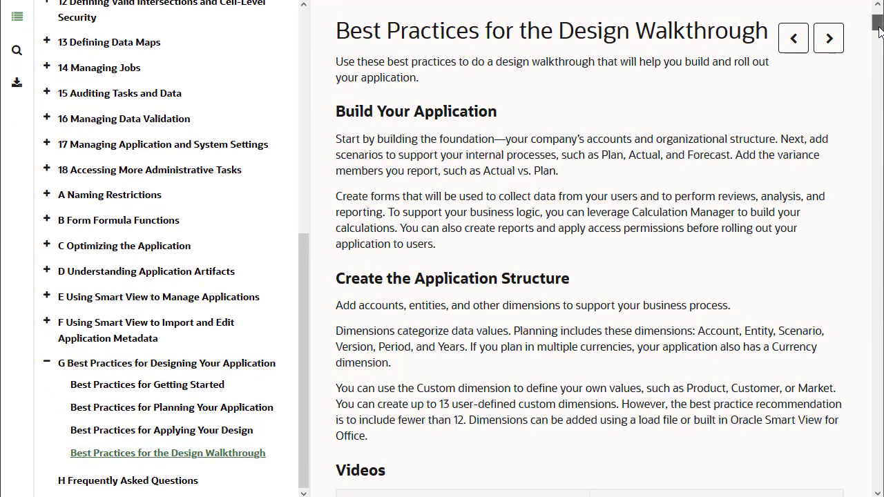
pyautogui.scroll(-2, 879, 159)
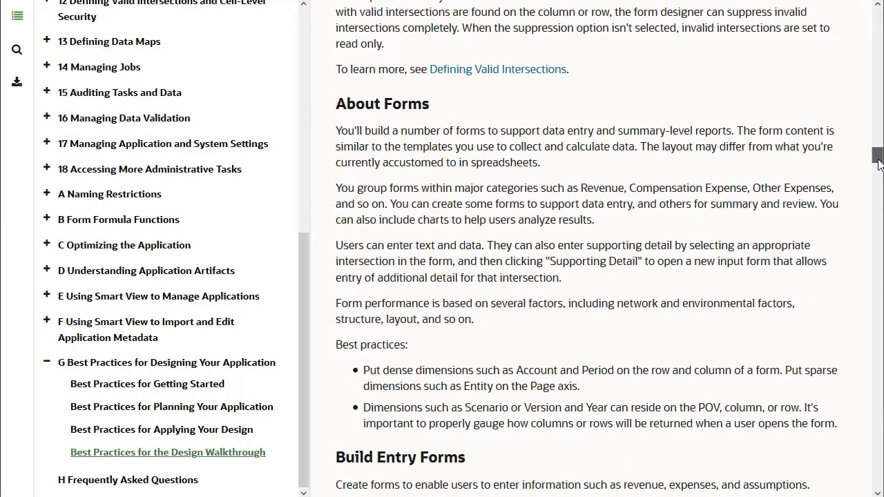
pyautogui.scroll(-1, 879, 159)
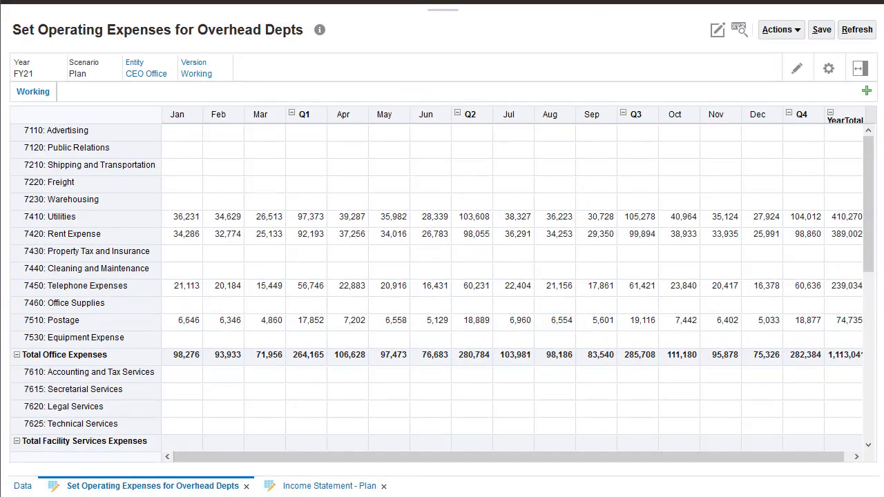
# - View Income Statement - Plan, then return to Set Operating Expenses for Overhead Depts
pyautogui.click(330, 487)
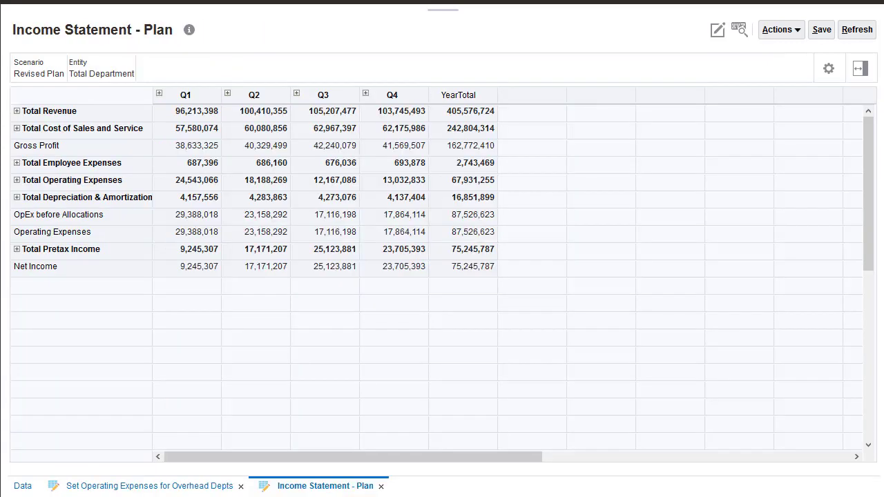
pyautogui.click(149, 486)
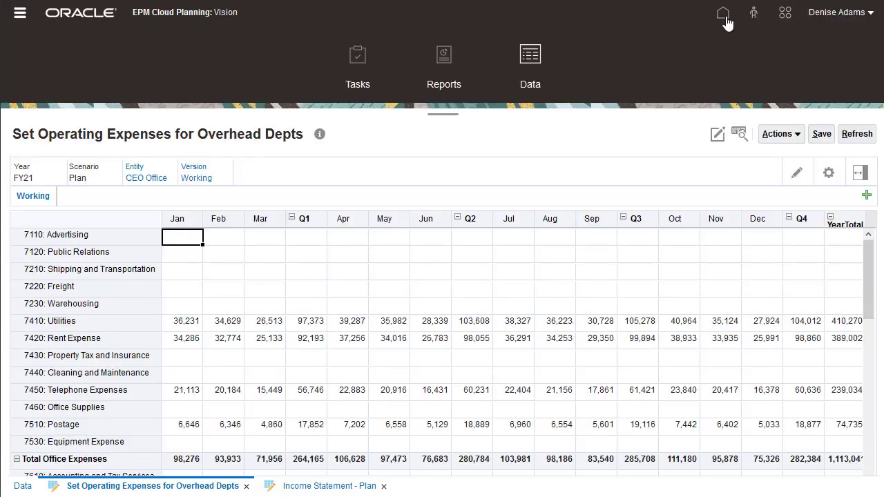
pyautogui.click(723, 15)
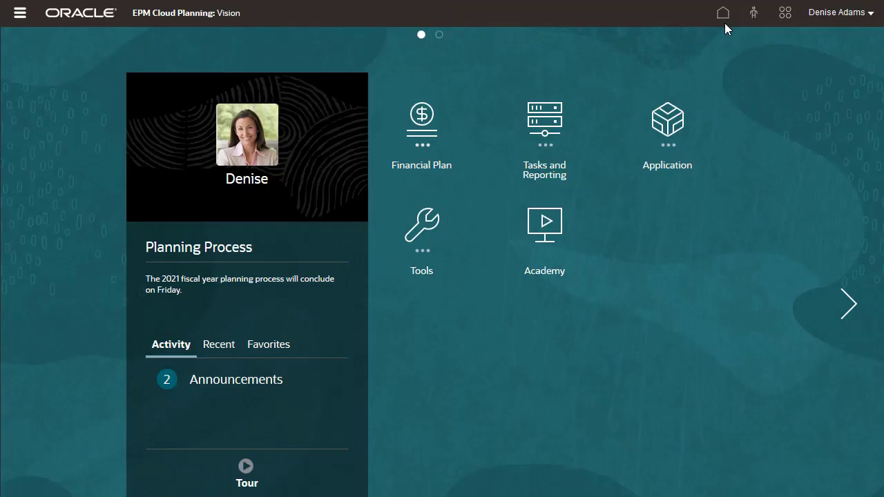
pyautogui.click(428, 134)
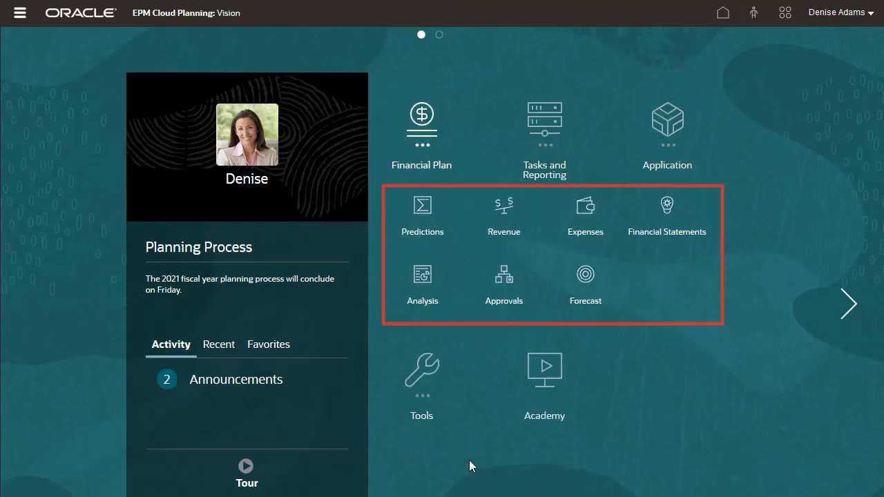
pyautogui.click(21, 15)
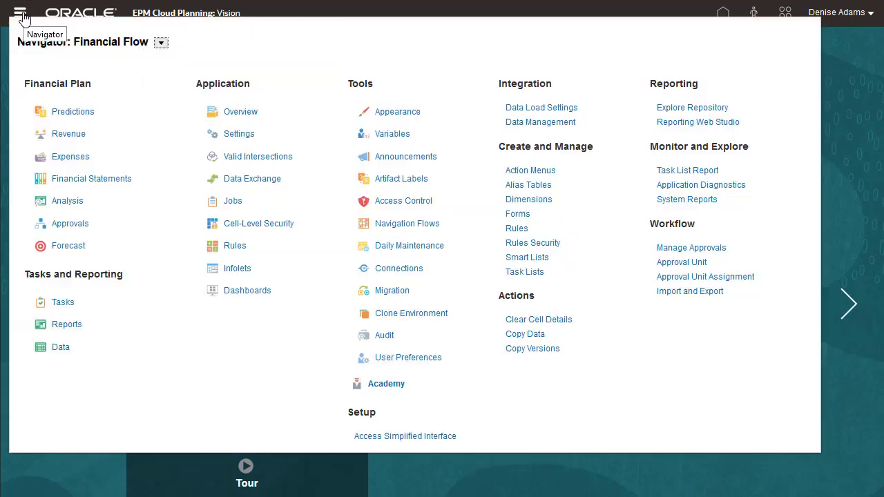
pyautogui.click(247, 290)
pyautogui.scroll(-5, 836, 417)
pyautogui.scroll(-3, 835, 417)
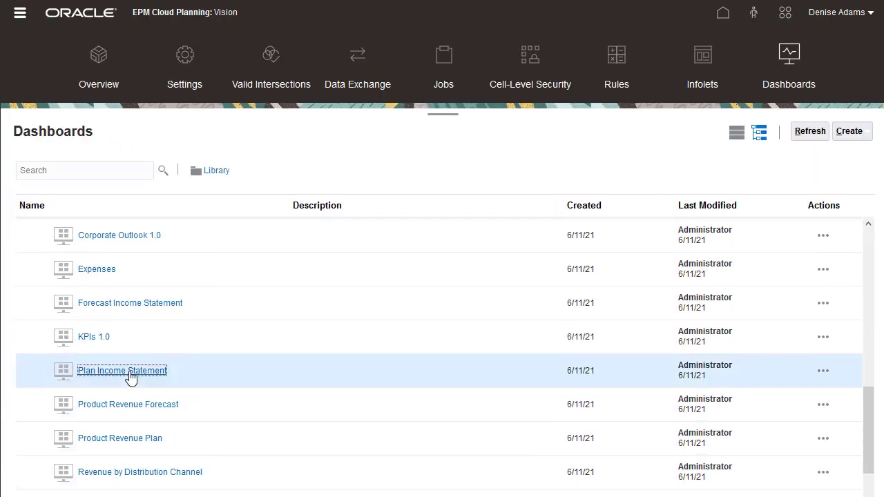
pyautogui.click(219, 373)
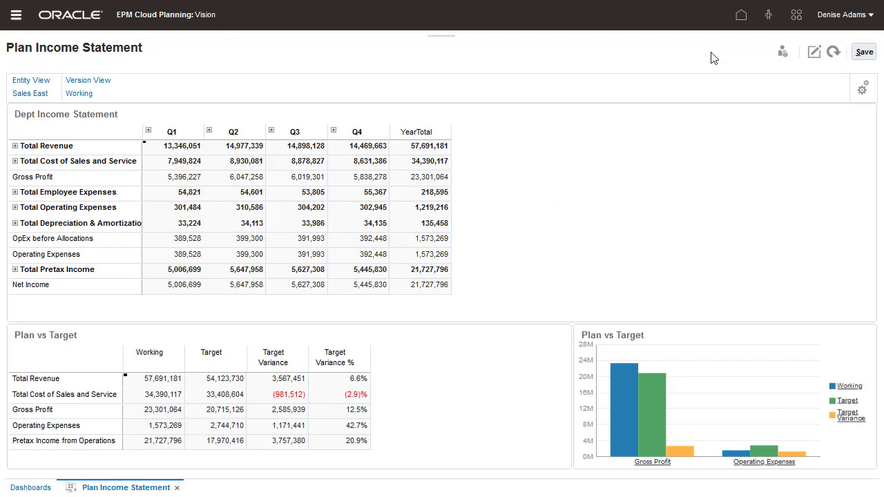
pyautogui.click(741, 15)
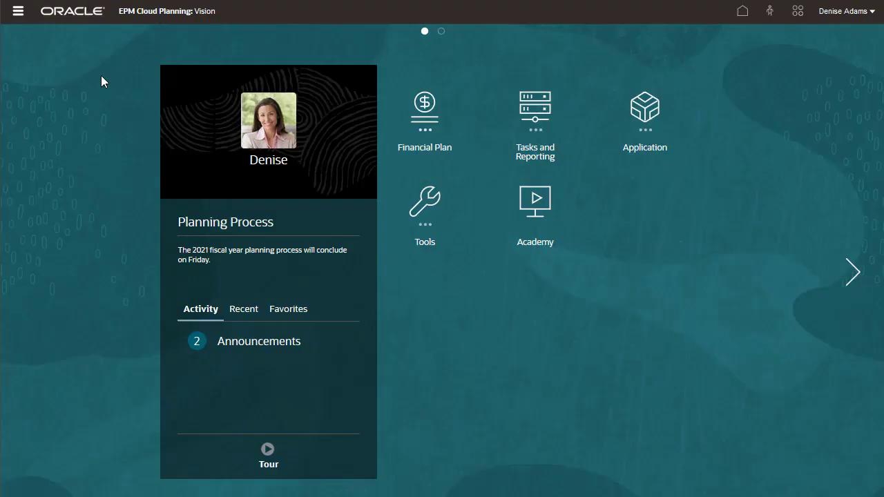
# - Edit Expenses by Category from the Plan folder and view its layout with the folders pane hidden
pyautogui.click(18, 12)
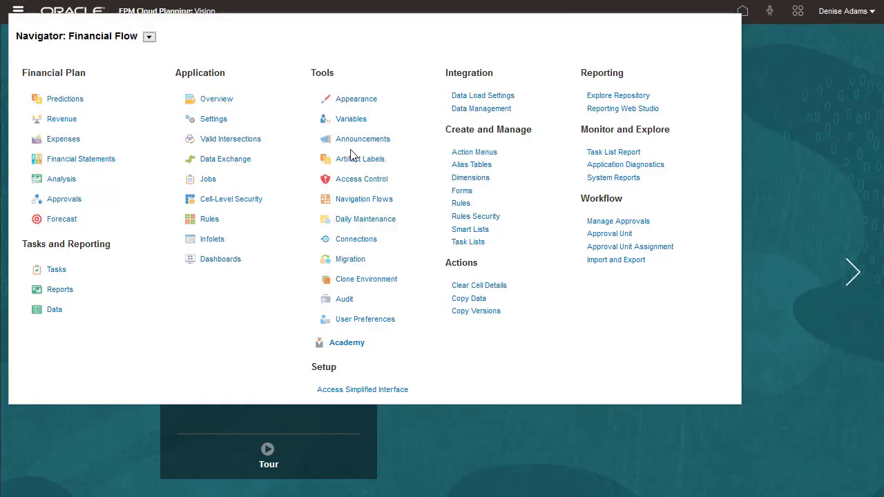
pyautogui.click(462, 191)
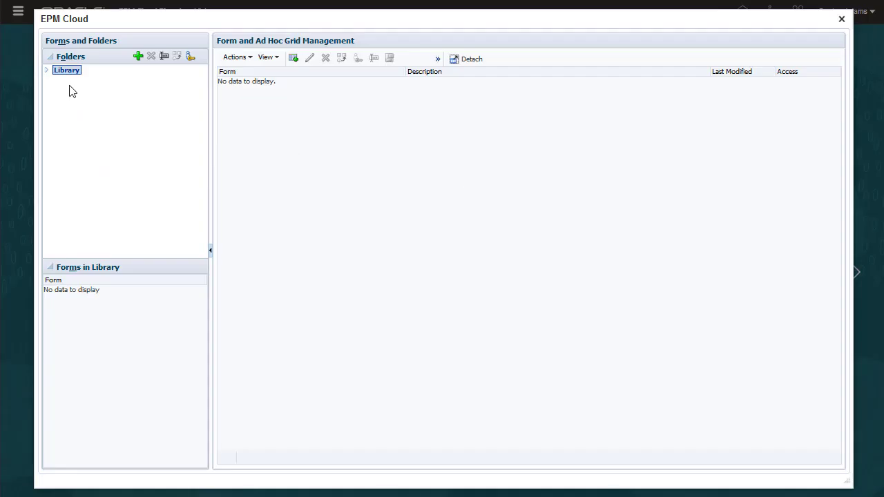
pyautogui.click(48, 72)
pyautogui.click(70, 133)
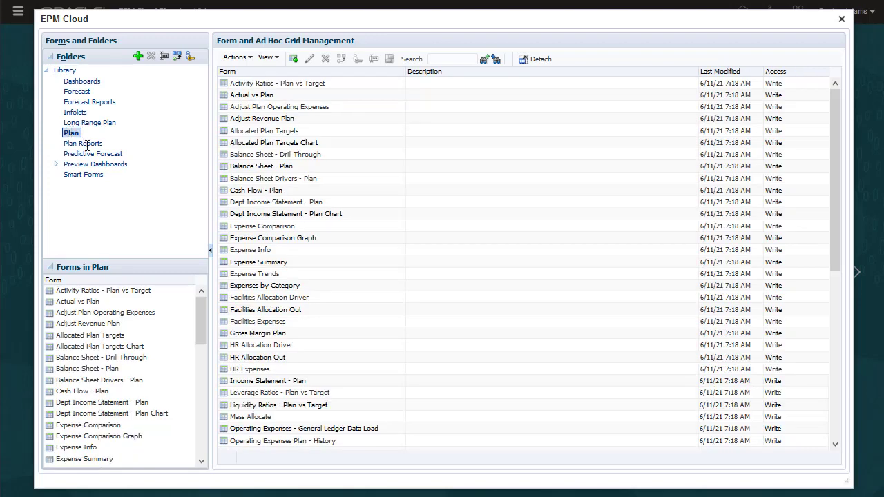
pyautogui.click(265, 285)
pyautogui.click(310, 59)
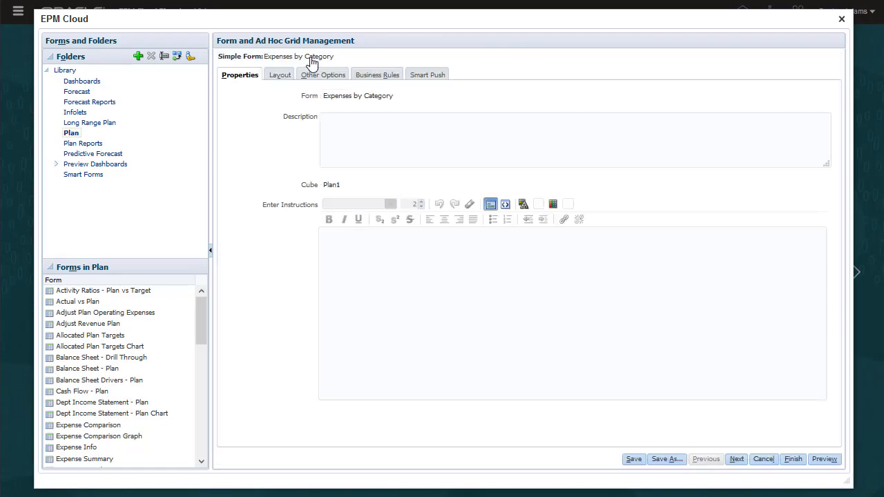
pyautogui.click(279, 74)
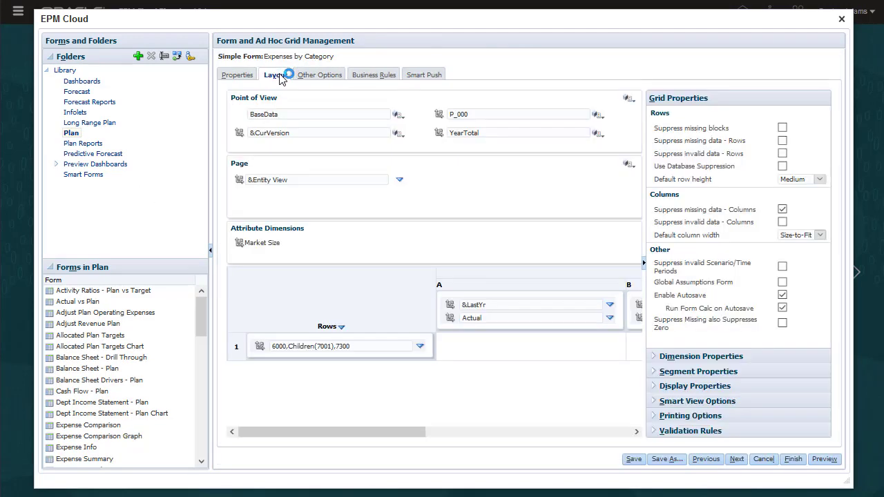
pyautogui.click(210, 252)
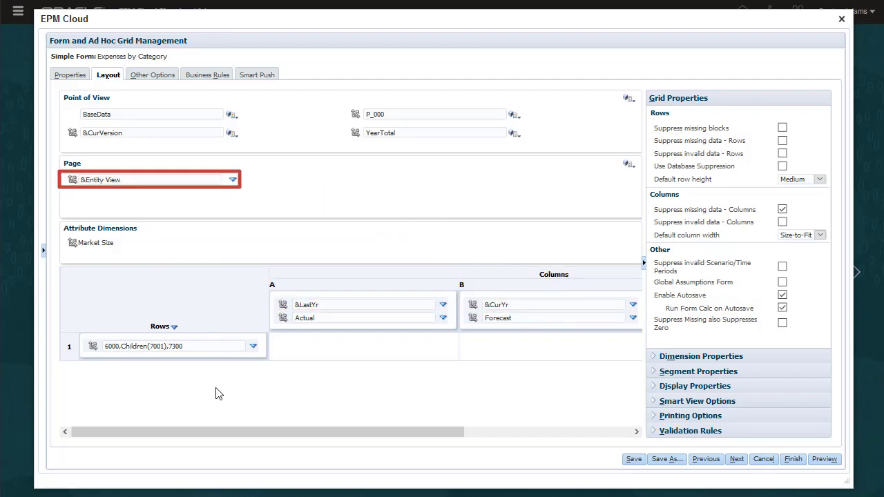
# - Move YearTotal from the point of view into columns A and B
pyautogui.click(205, 345)
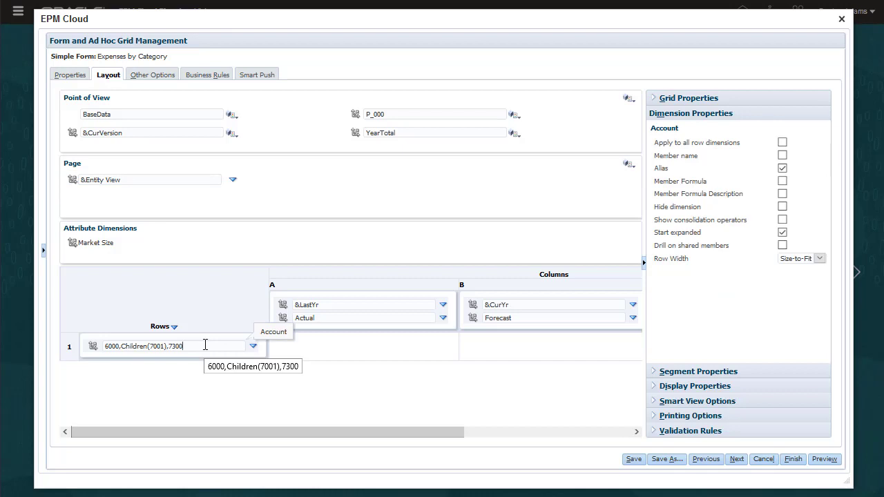
pyautogui.click(660, 98)
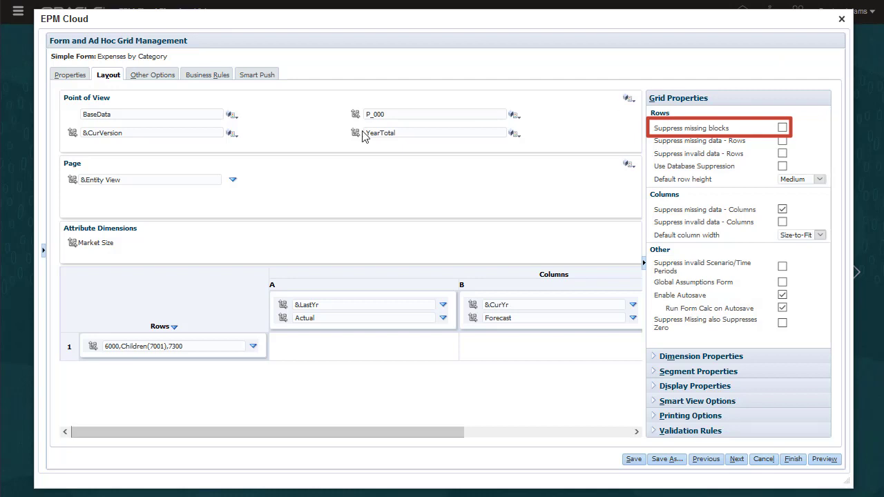
pyautogui.moveTo(360, 132); pyautogui.dragTo(334, 334)
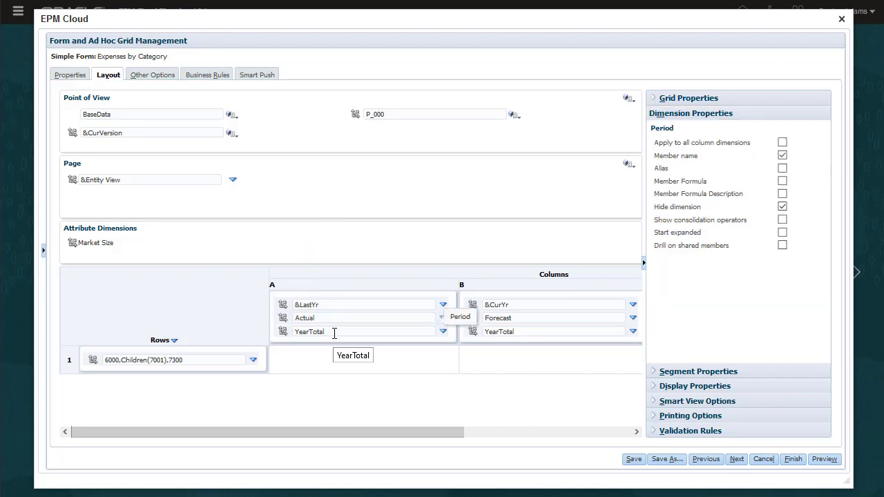
pyautogui.click(655, 99)
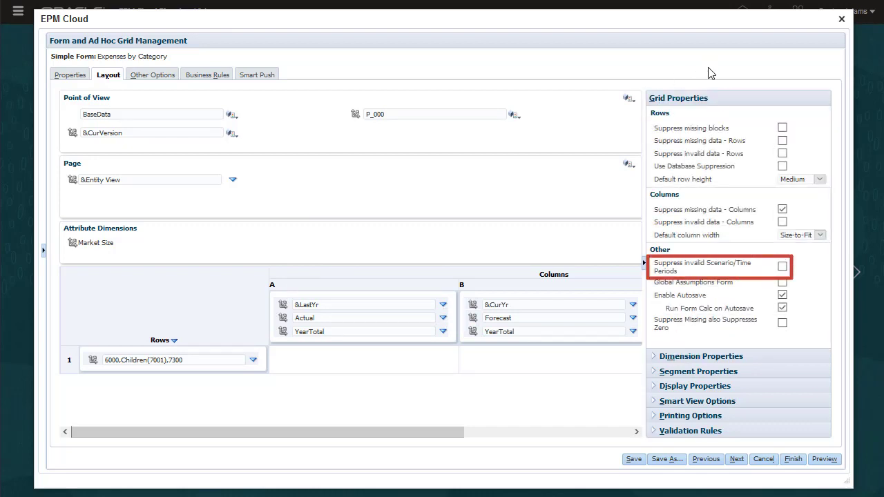
# - Turn on Suppress invalid Scenario/Time Periods in the grid properties
pyautogui.click(781, 266)
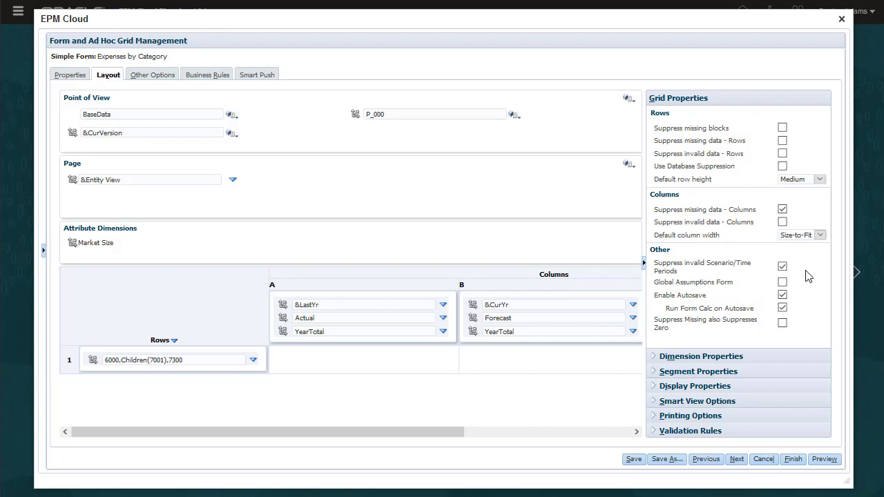
pyautogui.click(189, 180)
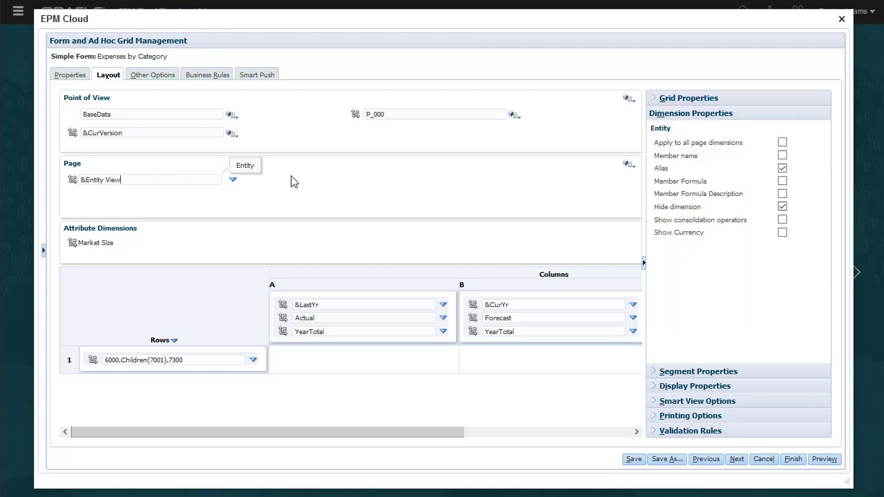
pyautogui.click(684, 97)
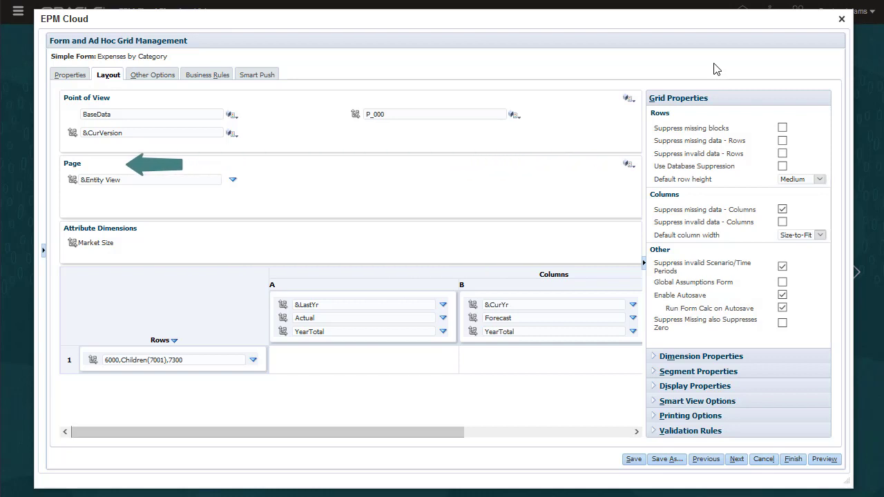
# - Uncheck Run After Save for the Plan1 - Sequence - Revenue Plan business rule
pyautogui.click(168, 78)
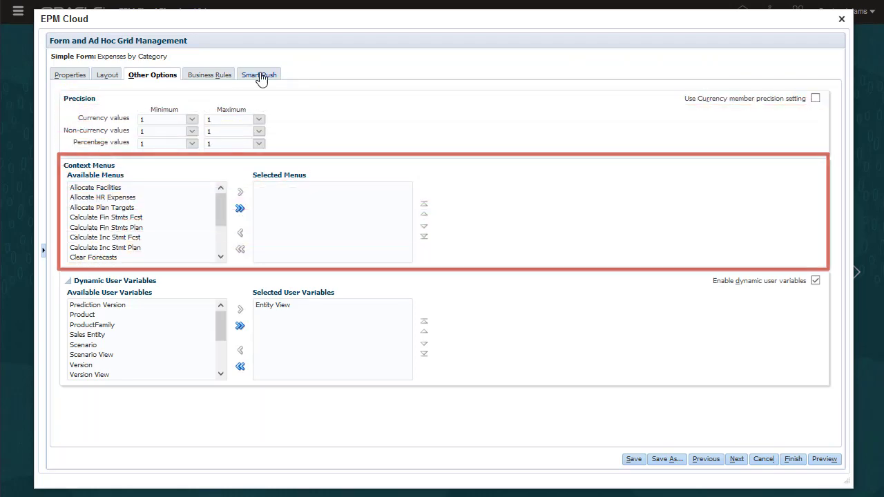
pyautogui.click(219, 77)
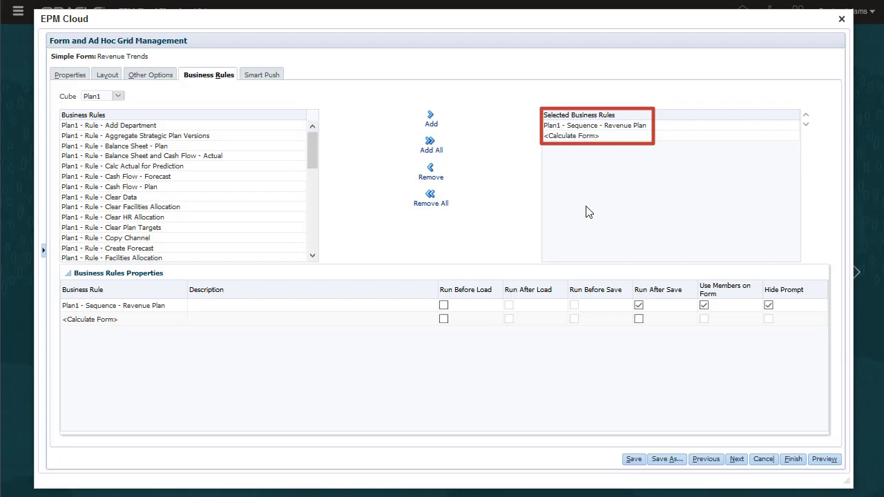
pyautogui.click(639, 306)
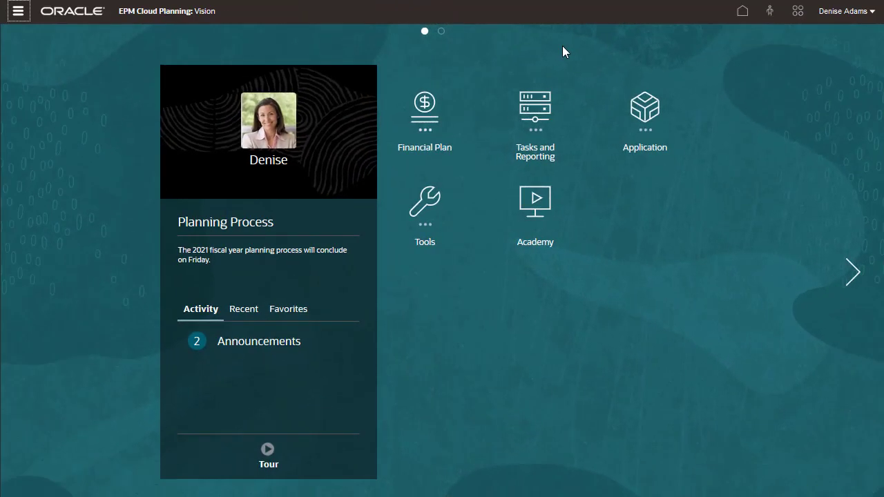
# - Run Application Diagnostics for the Administrator user
pyautogui.click(12, 20)
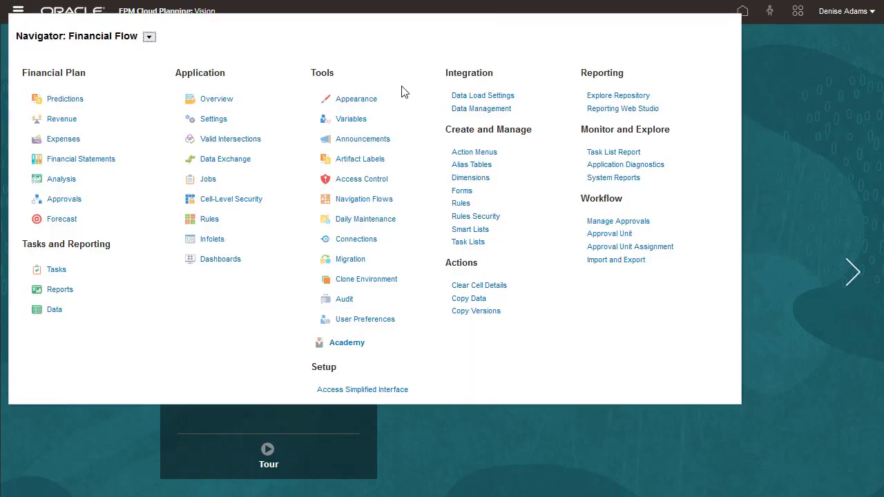
pyautogui.click(595, 165)
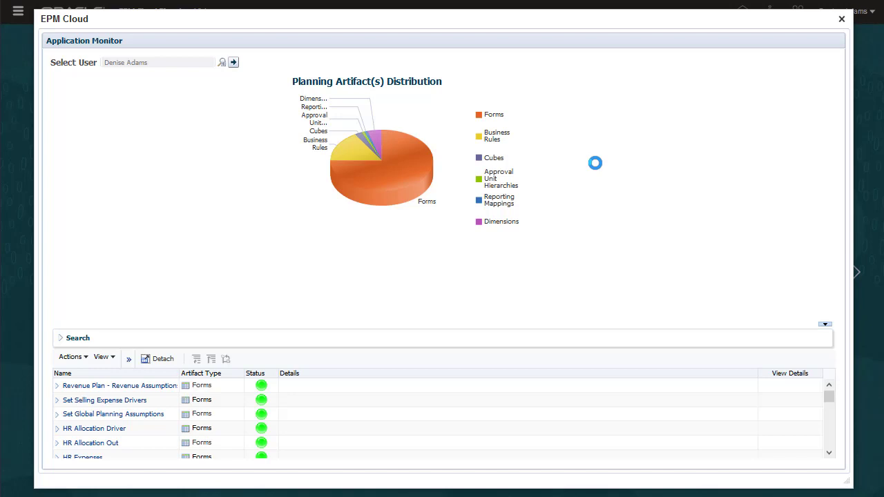
pyautogui.click(222, 64)
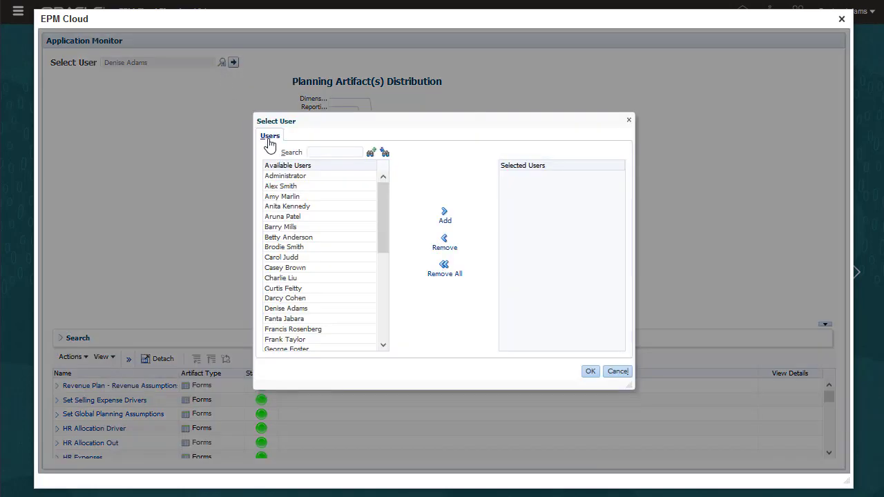
pyautogui.click(289, 176)
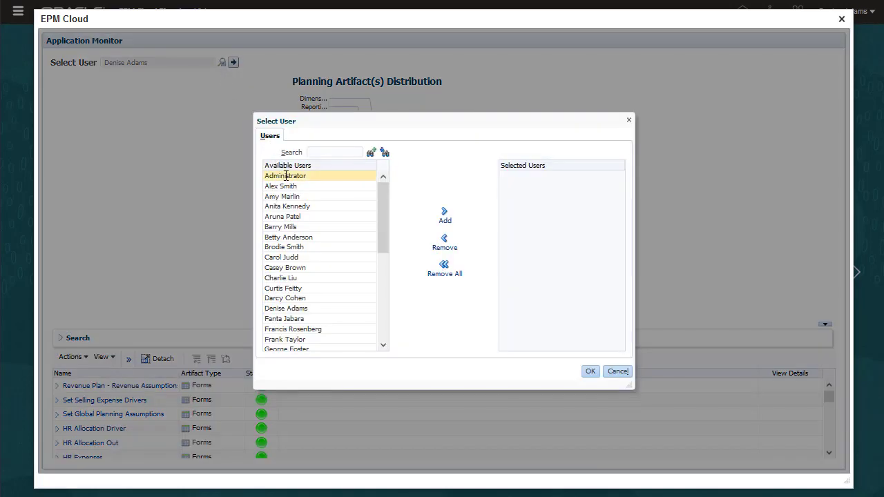
pyautogui.click(445, 214)
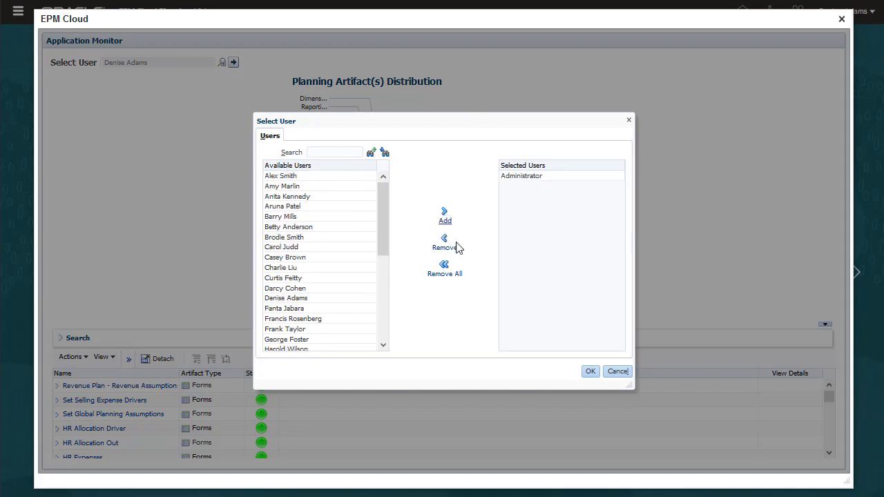
pyautogui.click(590, 372)
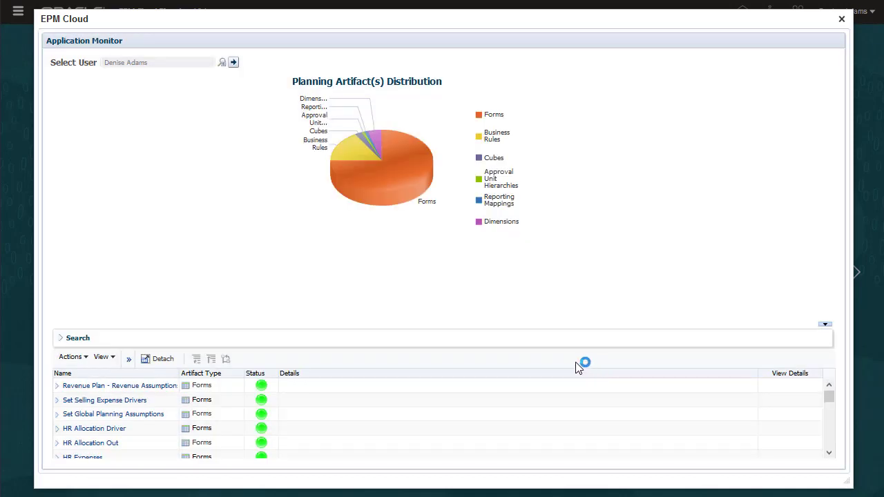
pyautogui.click(233, 62)
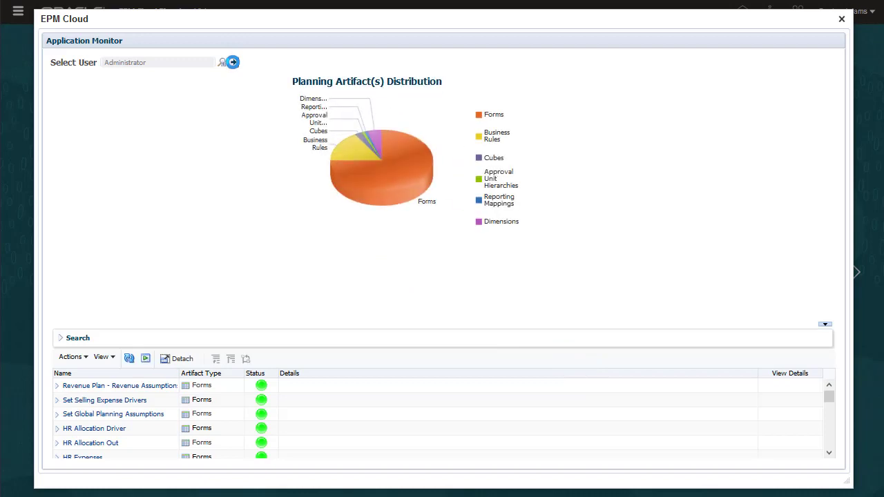
# - Show Poor-rated forms and expand Revenue Trends to reveal its Revenue Plan rule
pyautogui.click(380, 194)
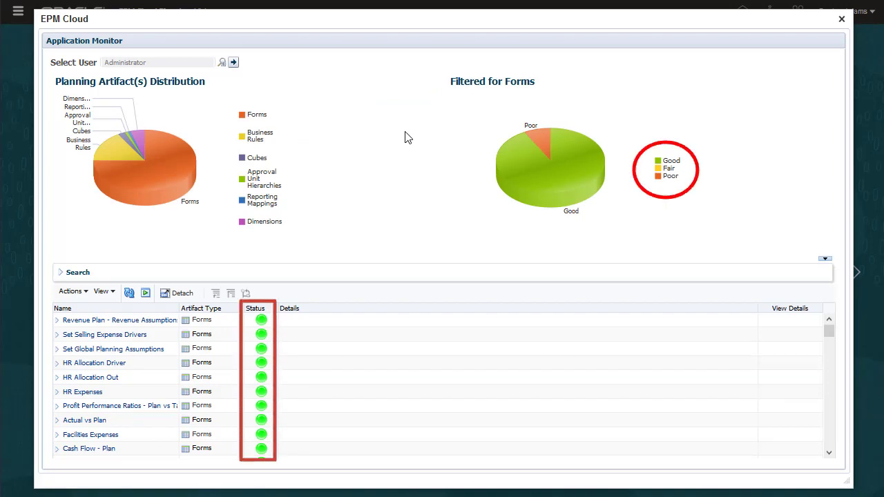
pyautogui.click(545, 144)
pyautogui.click(58, 391)
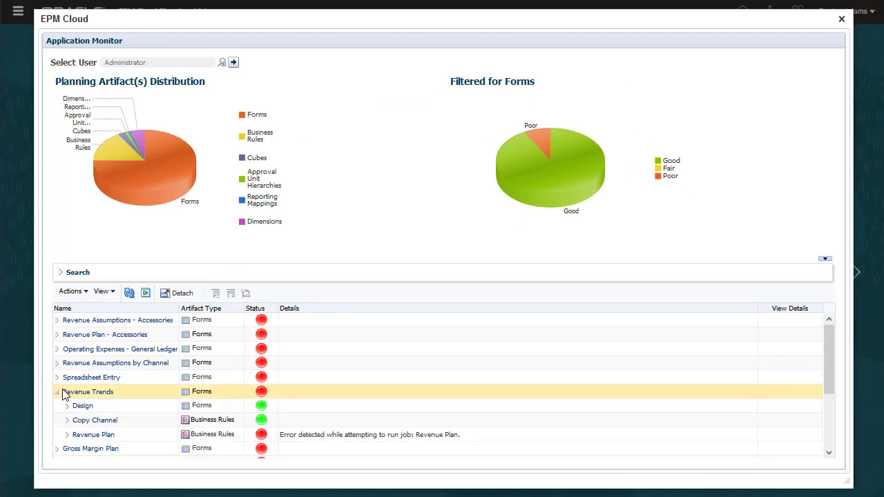